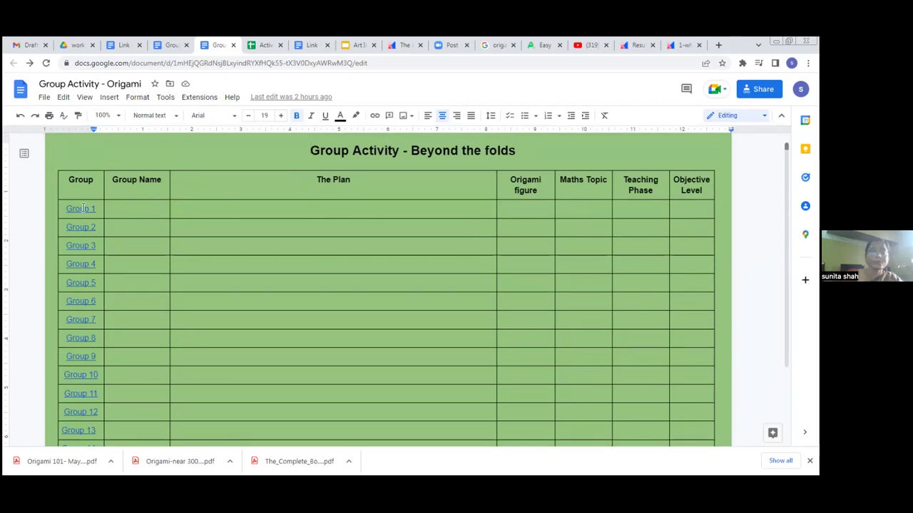
Open the Group 1 Jamboard from the group table, start a text box on its first frame and go to the second frame.
{"action": "left_click", "coordinate": [81, 208]}
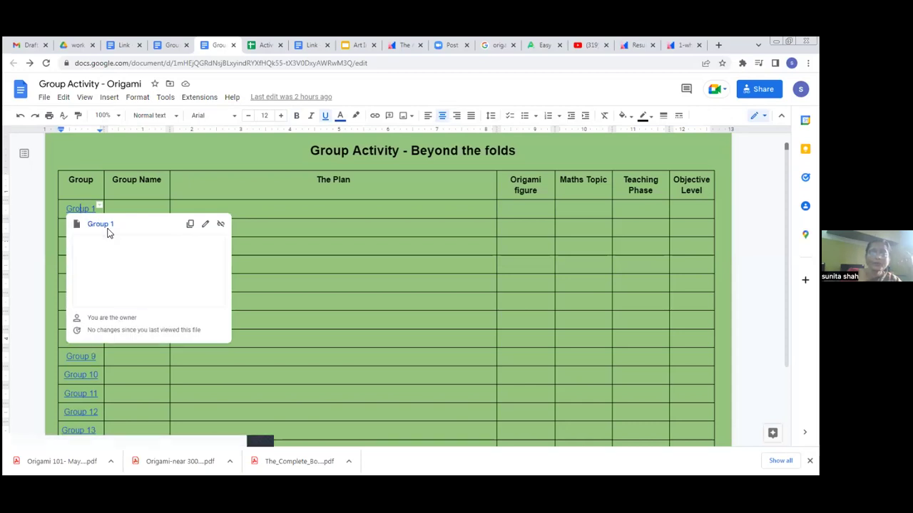
{"action": "left_click", "coordinate": [105, 225]}
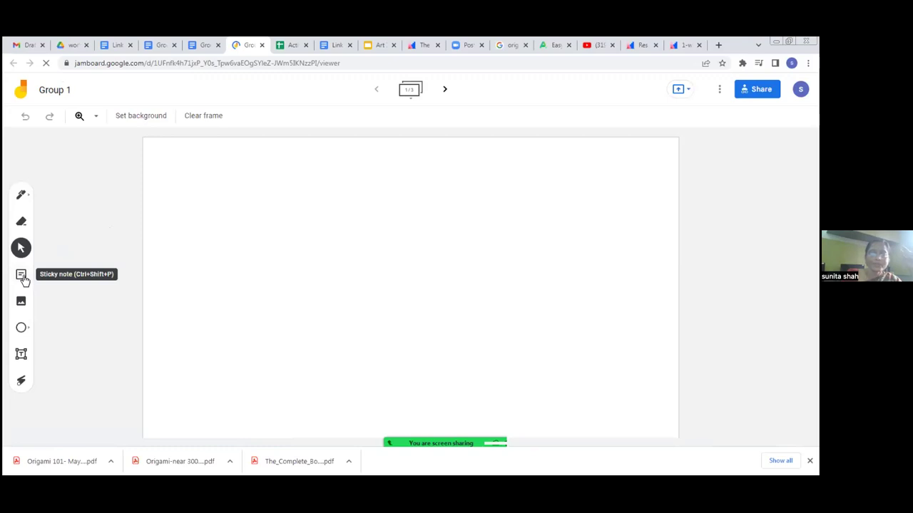
{"action": "left_click", "coordinate": [21, 352]}
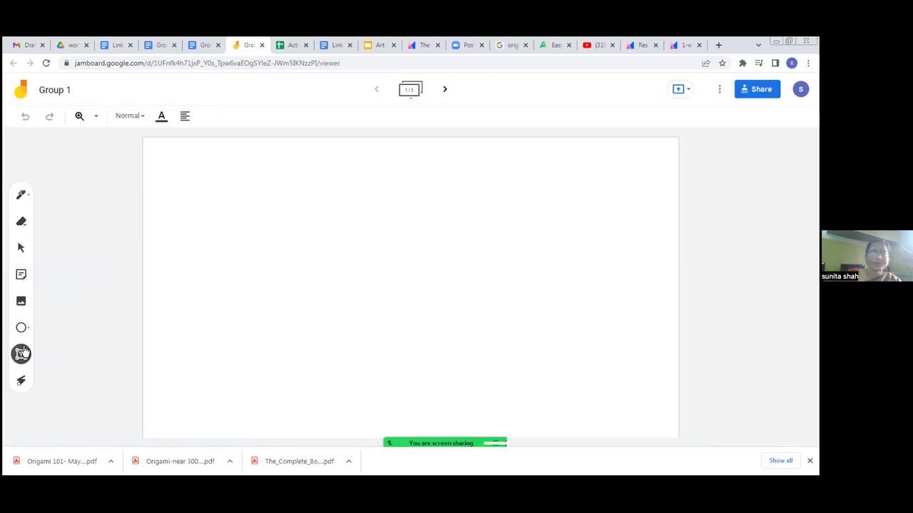
{"action": "left_click", "coordinate": [243, 196]}
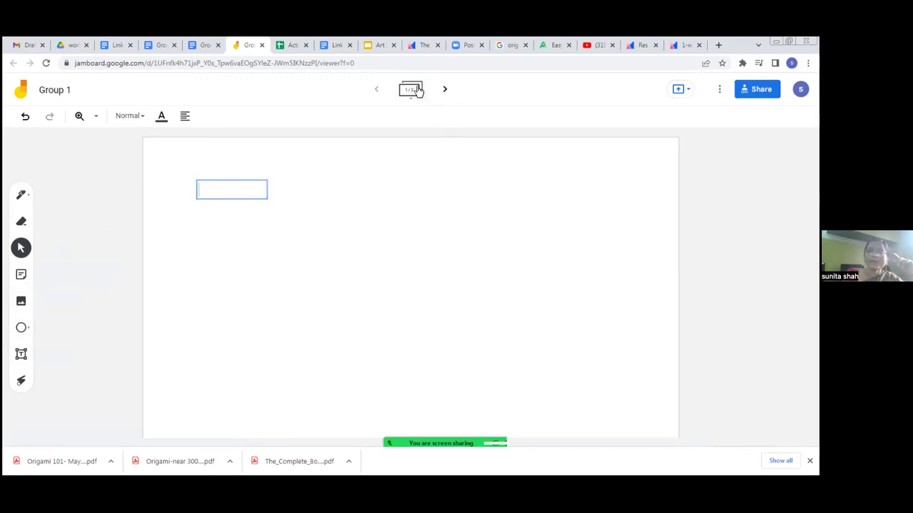
{"action": "left_click", "coordinate": [444, 91]}
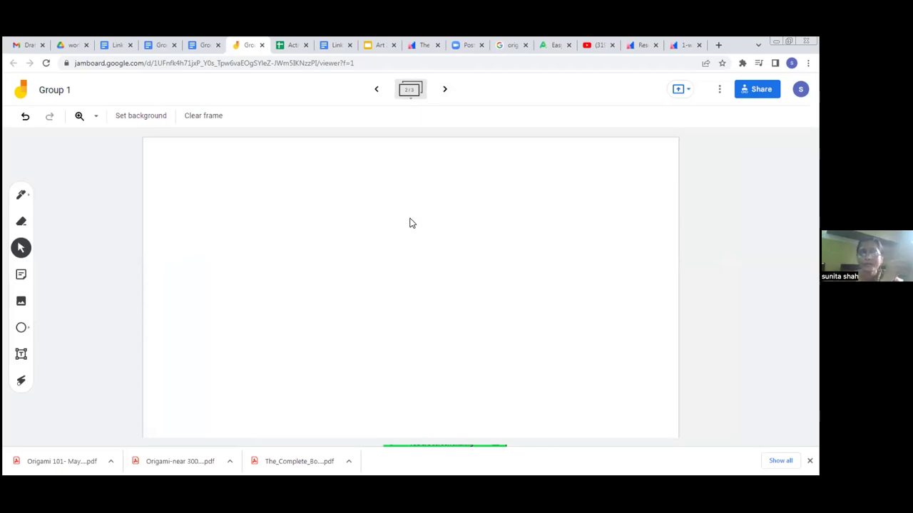
Return to the Group Activity - Origami document and go through Group 1's Origami figure, Maths Topic, Teaching Phase and Objective Level cells.
{"action": "left_click", "coordinate": [198, 44]}
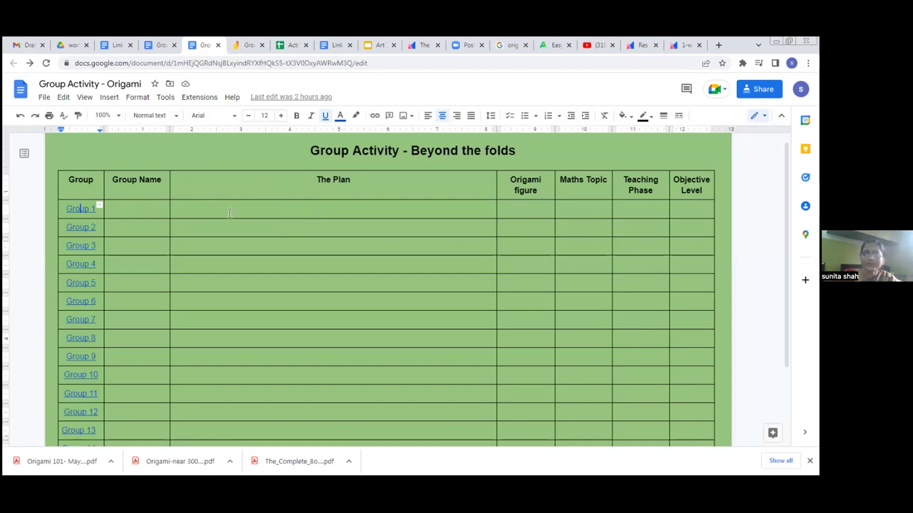
{"action": "left_click", "coordinate": [524, 207]}
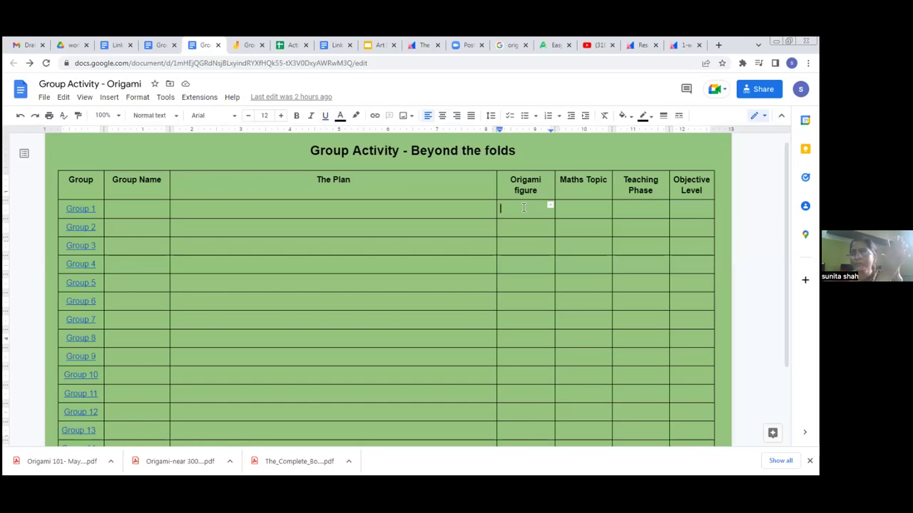
{"action": "left_click", "coordinate": [588, 210]}
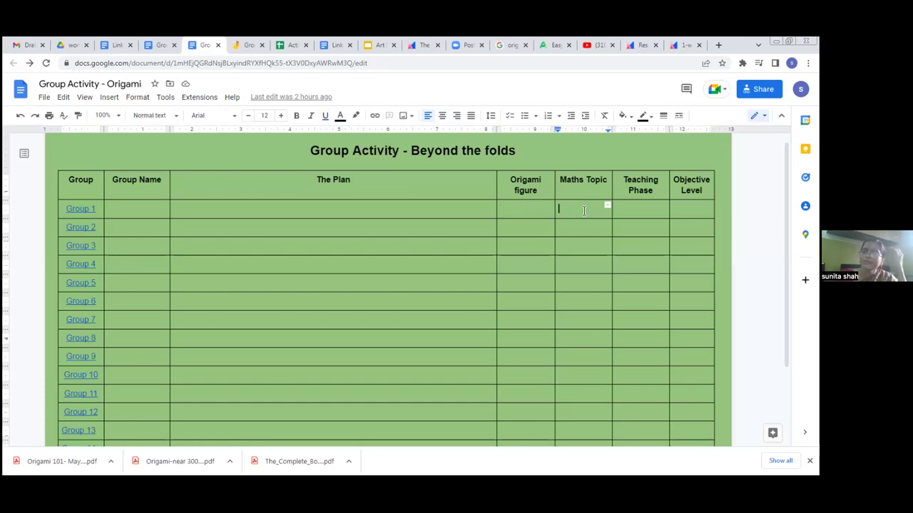
{"action": "left_click", "coordinate": [631, 214]}
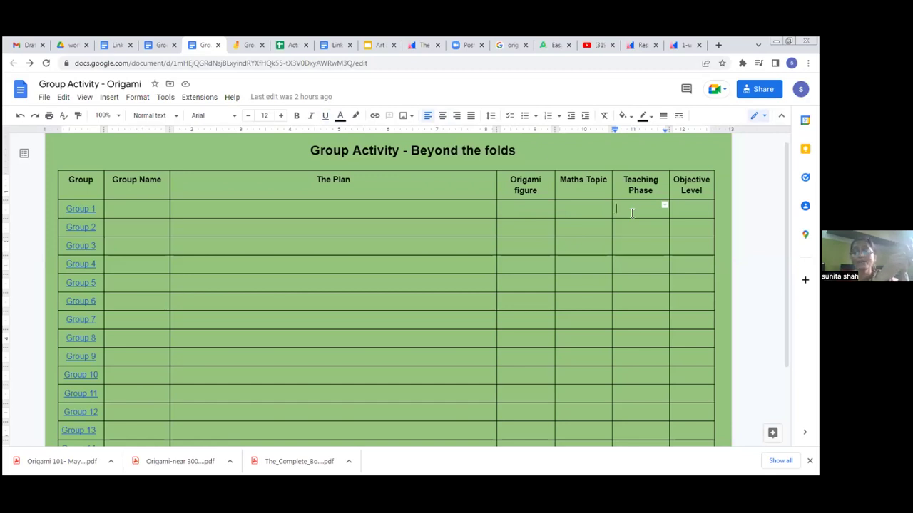
{"action": "left_click", "coordinate": [631, 213]}
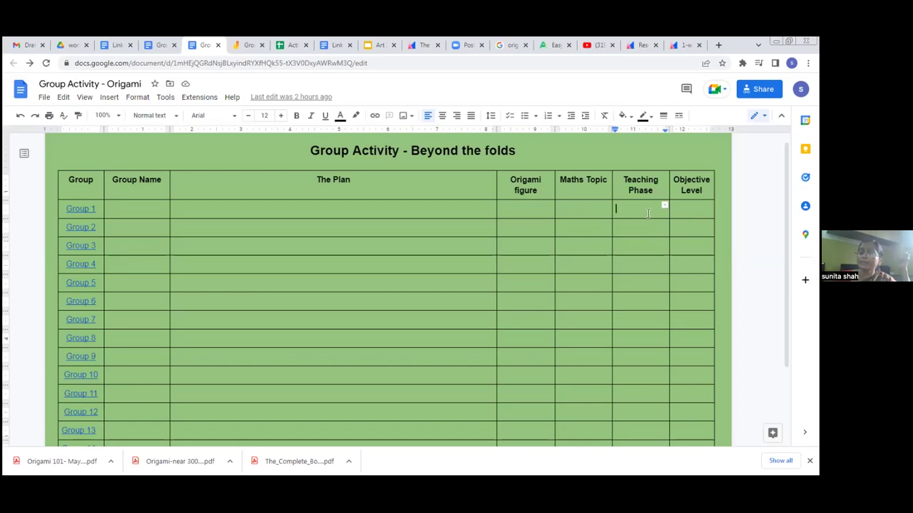
{"action": "left_click", "coordinate": [701, 212]}
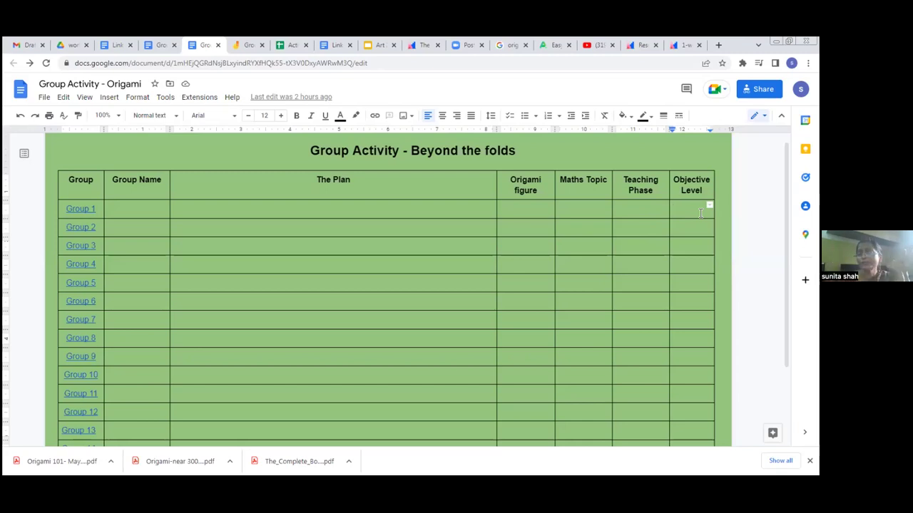
{"action": "left_click", "coordinate": [701, 214]}
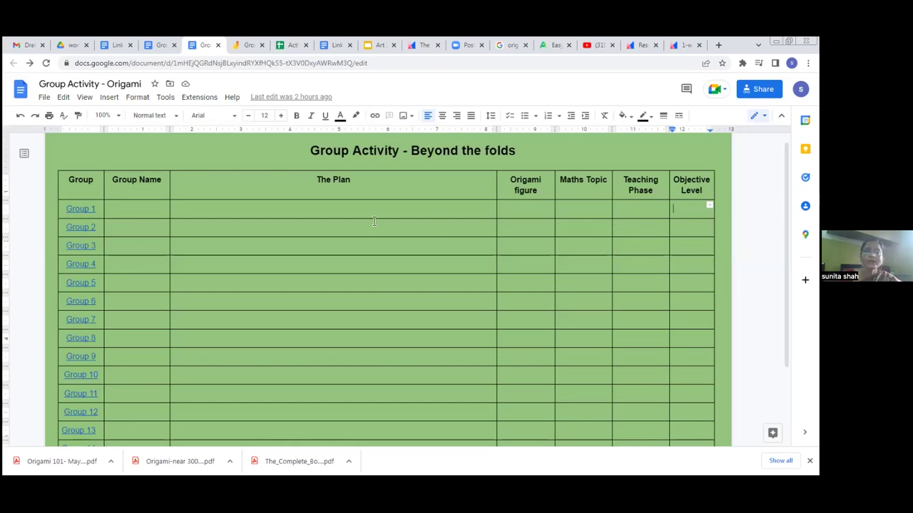
Copy the Activity 3 Beyond the folds link from the Link document and post it in the YouTube live chat.
{"action": "left_click", "coordinate": [113, 46]}
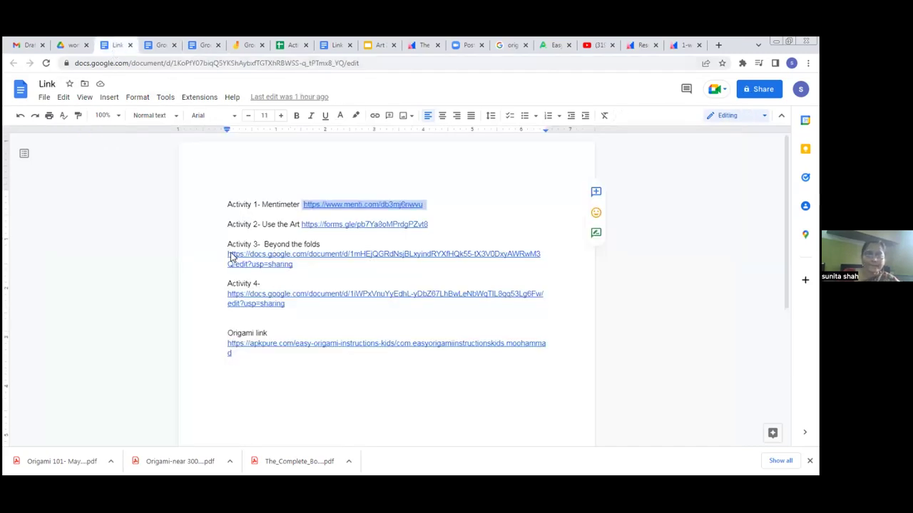
{"action": "left_click_drag", "start_coordinate": [225, 259], "coordinate": [298, 270]}
{"action": "key", "text": "ctrl+c"}
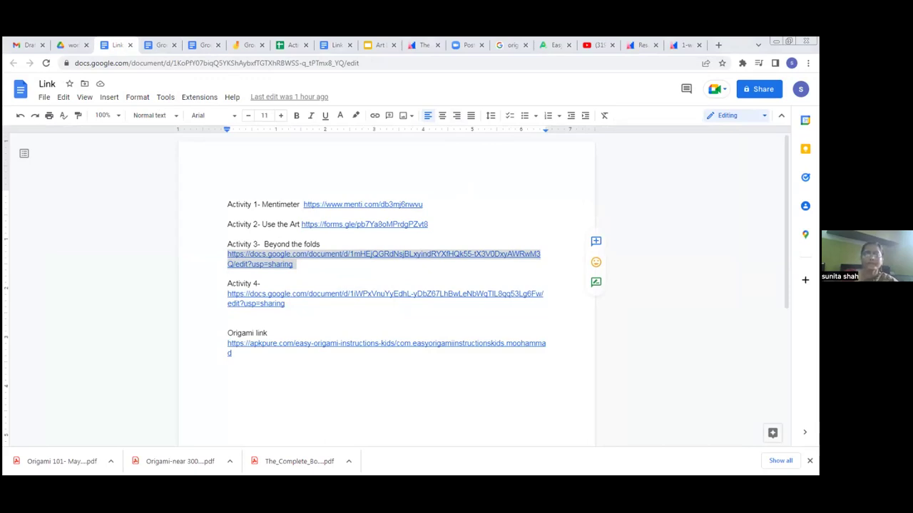
{"action": "left_click", "coordinate": [589, 47]}
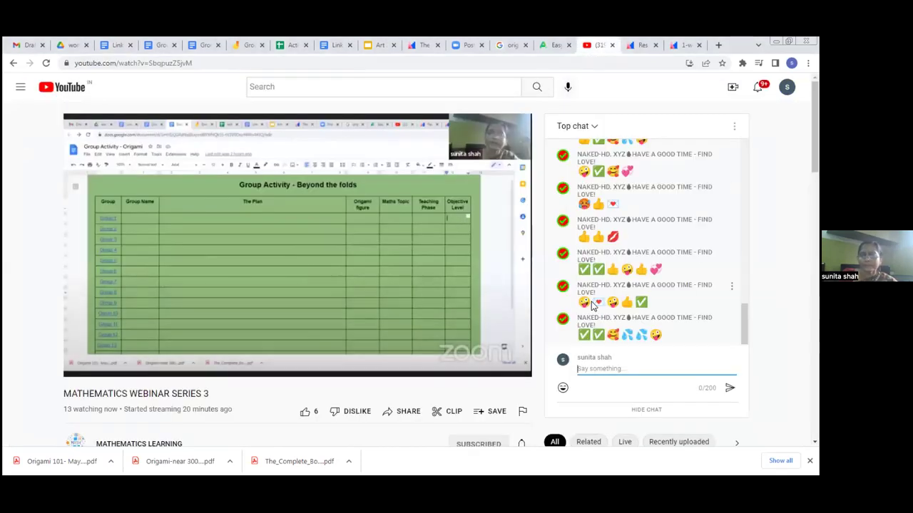
{"action": "key", "text": "ctrl+v"}
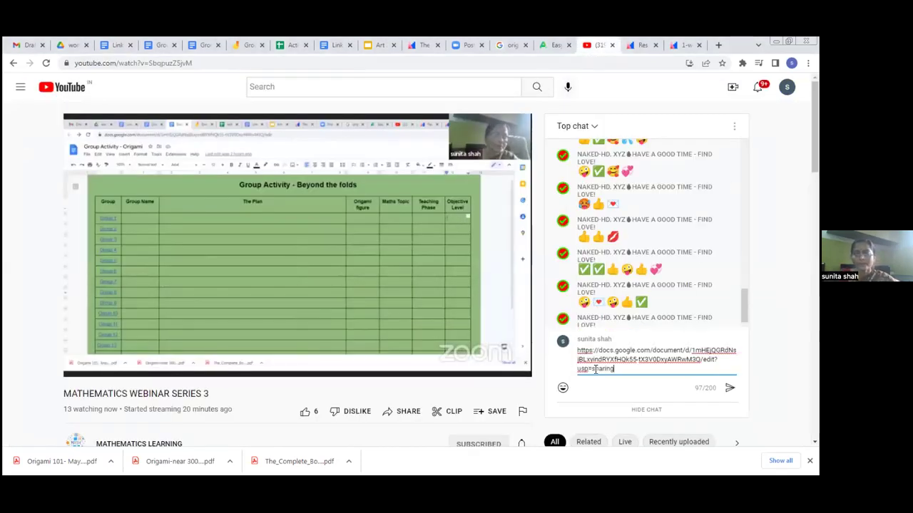
{"action": "key", "text": "Return"}
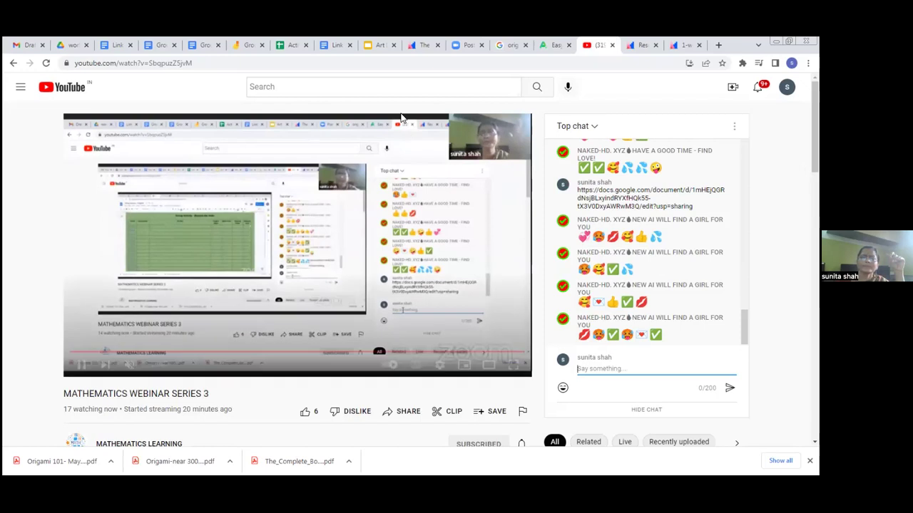
View the Activity-3 slide in Art Integrated Maths, the YouTube live stream and the Mentimeter "What is an Art ?" word cloud.
{"action": "left_click", "coordinate": [375, 48]}
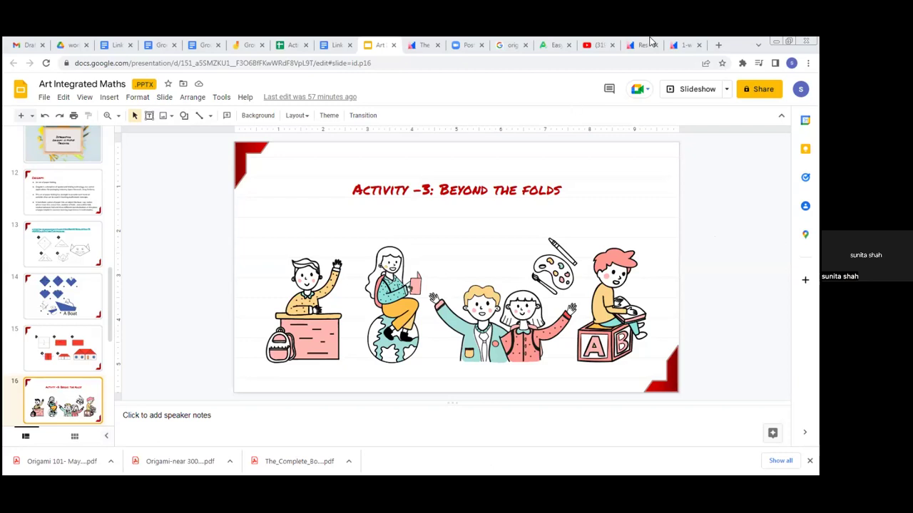
{"action": "left_click", "coordinate": [589, 46]}
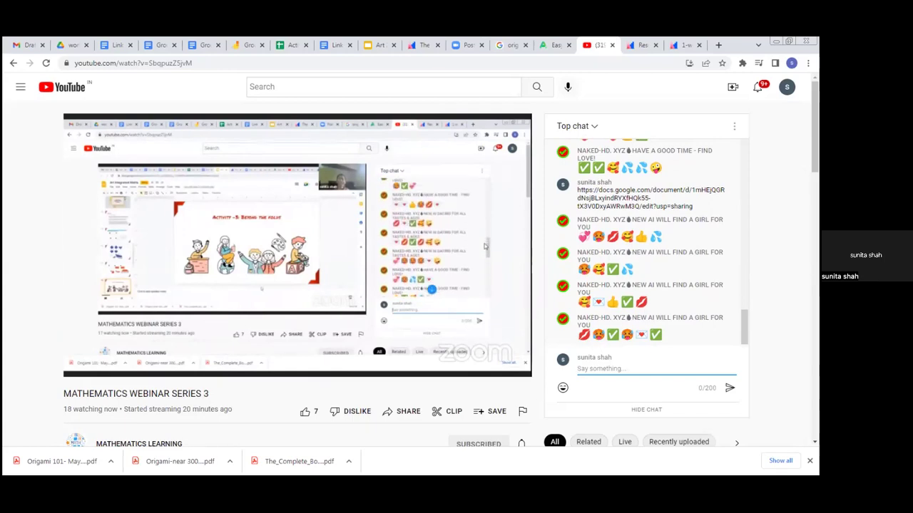
{"action": "left_click", "coordinate": [633, 47]}
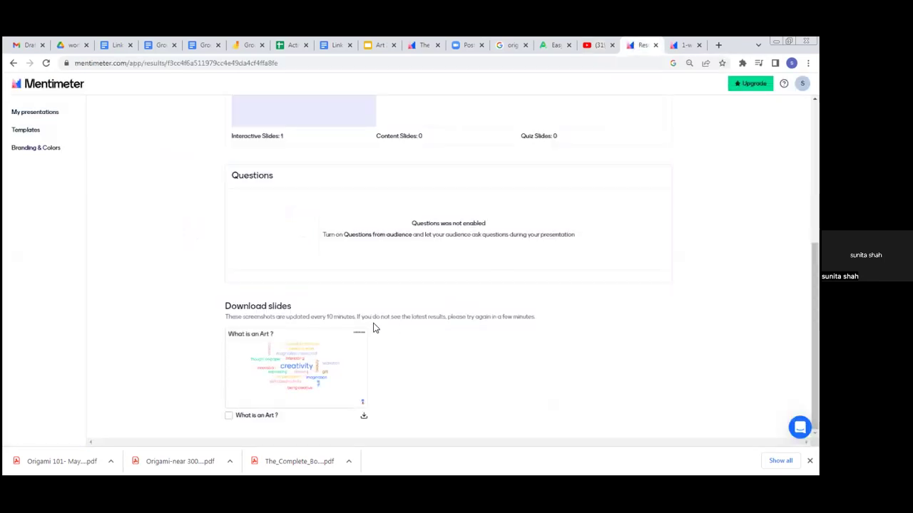
{"action": "left_click", "coordinate": [683, 44]}
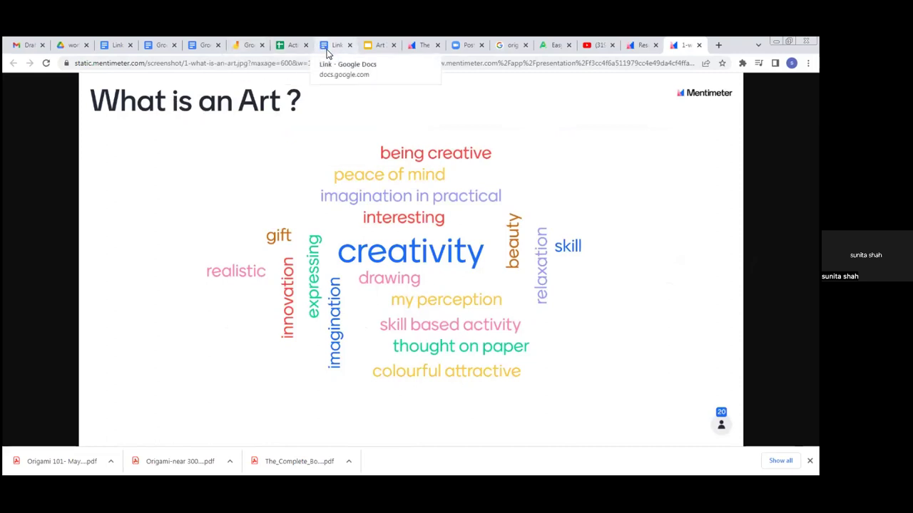
Switch to the Group Activity - Origami document and examine the entries the groups are adding to the table.
{"action": "left_click", "coordinate": [202, 47]}
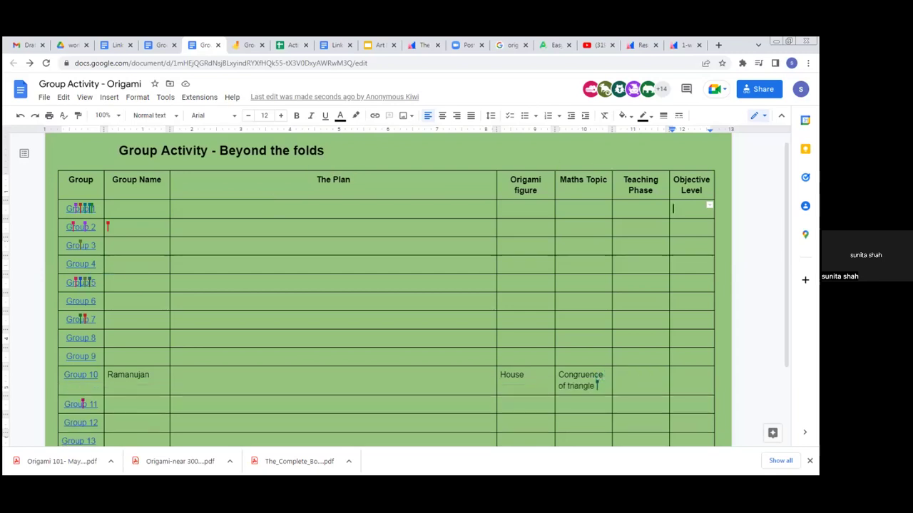
{"action": "scroll", "coordinate": [388, 285], "scroll_direction": "down", "scroll_amount": 1}
{"action": "scroll", "coordinate": [395, 290], "scroll_direction": "down", "scroll_amount": 1}
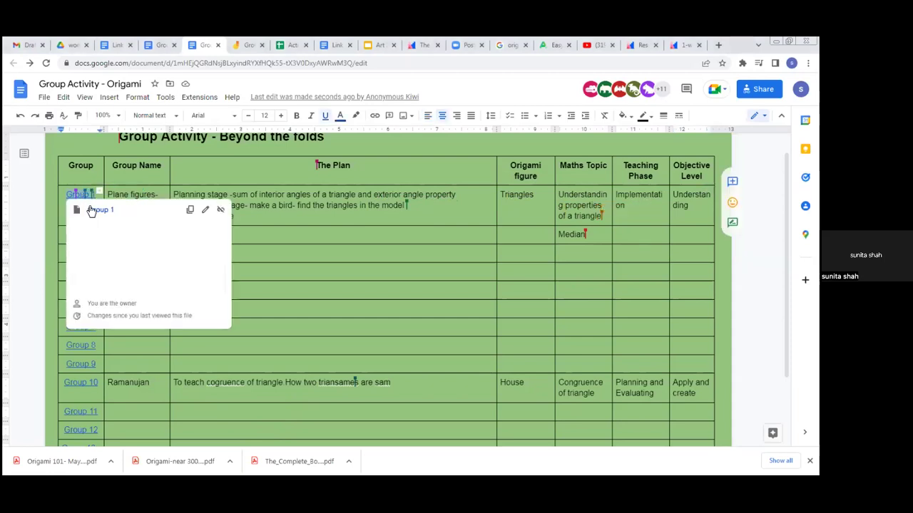
Open the Group 1 Jamboard from the table, review the sticky notes and drawings across its first four frames, and close it.
{"action": "left_click", "coordinate": [100, 210]}
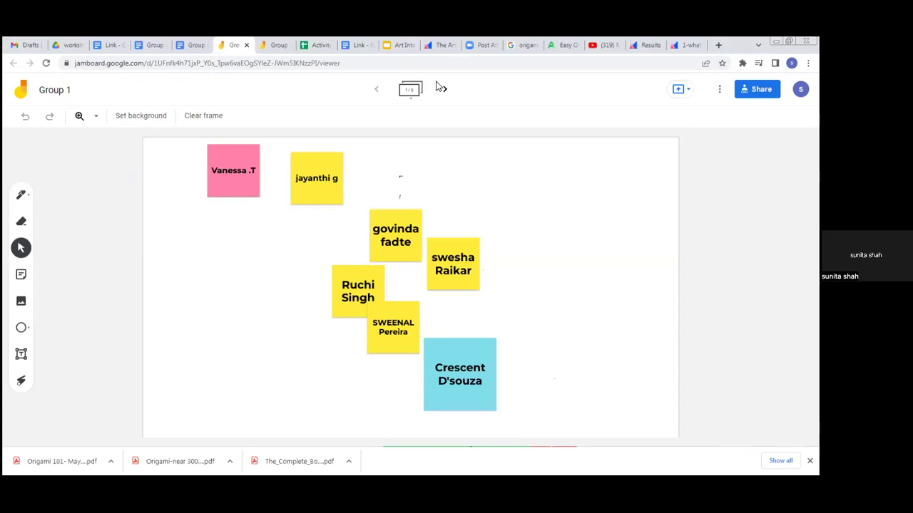
{"action": "left_click", "coordinate": [416, 88]}
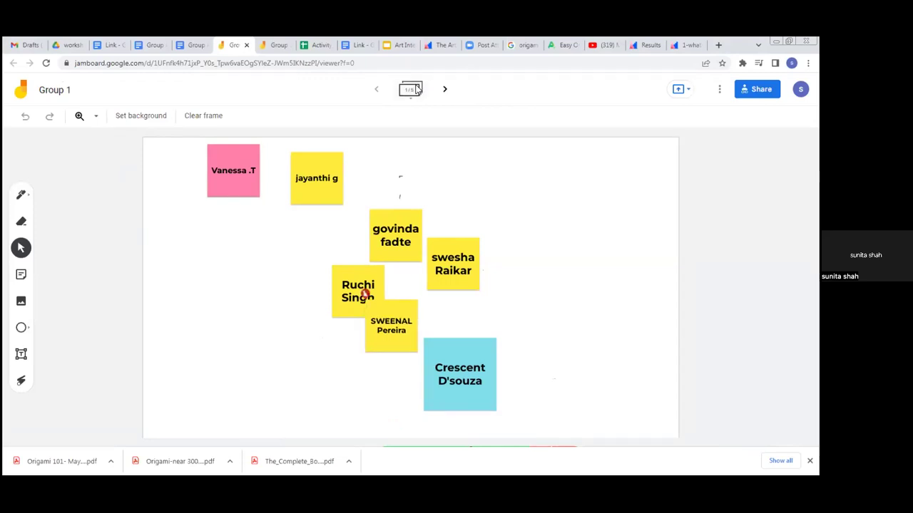
{"action": "left_click", "coordinate": [416, 88]}
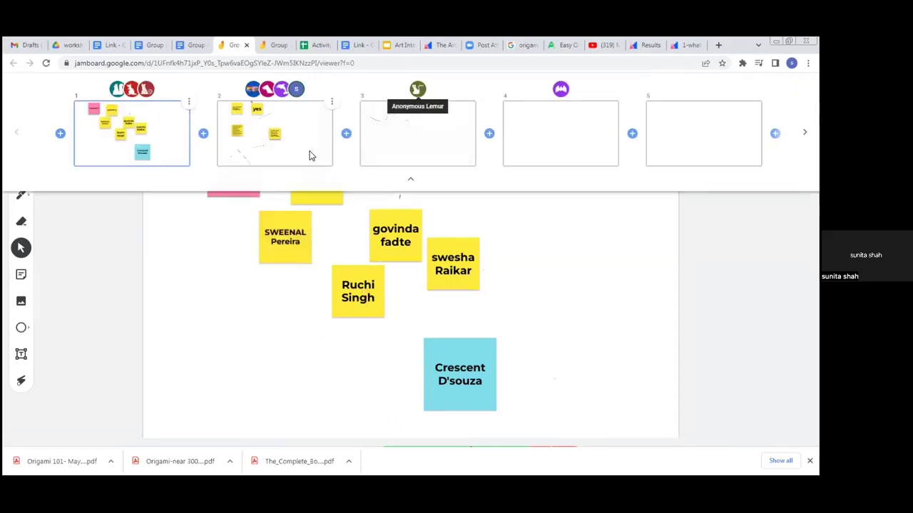
{"action": "left_click", "coordinate": [385, 150]}
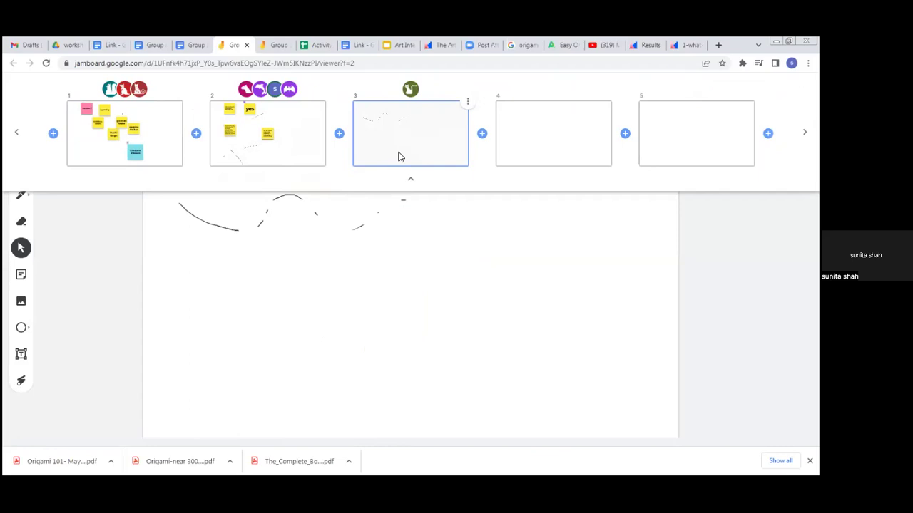
{"action": "left_click", "coordinate": [566, 140]}
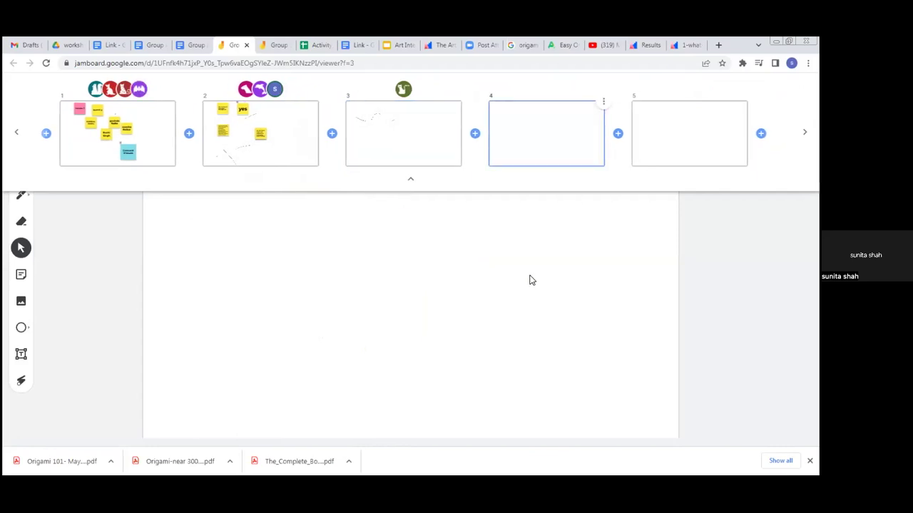
{"action": "left_click", "coordinate": [219, 123]}
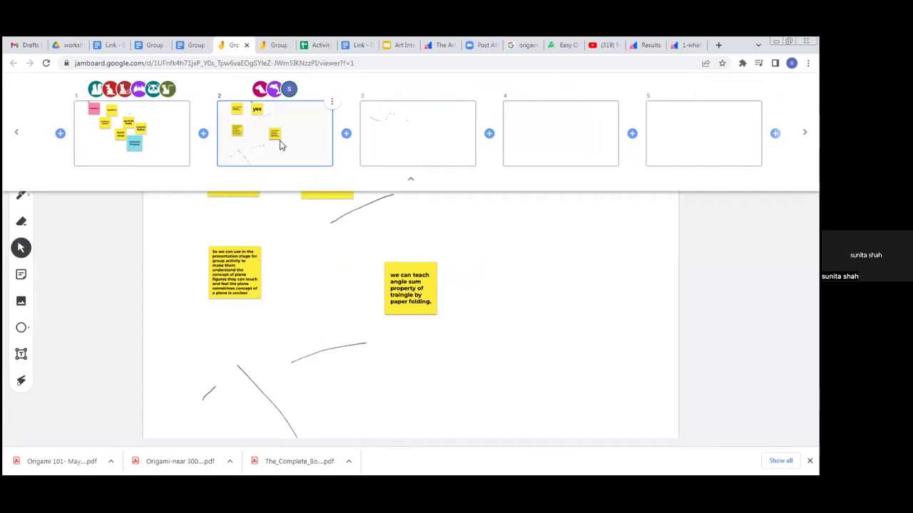
{"action": "left_click", "coordinate": [158, 141]}
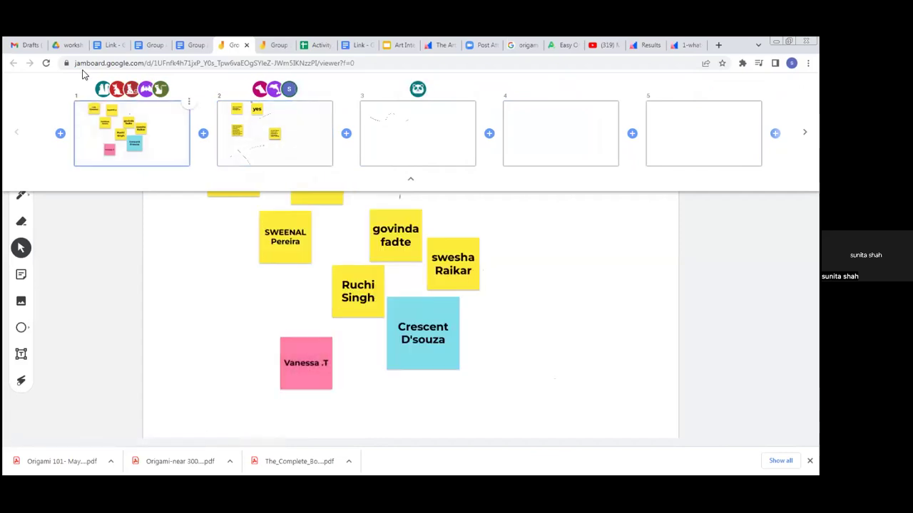
{"action": "left_click", "coordinate": [247, 46]}
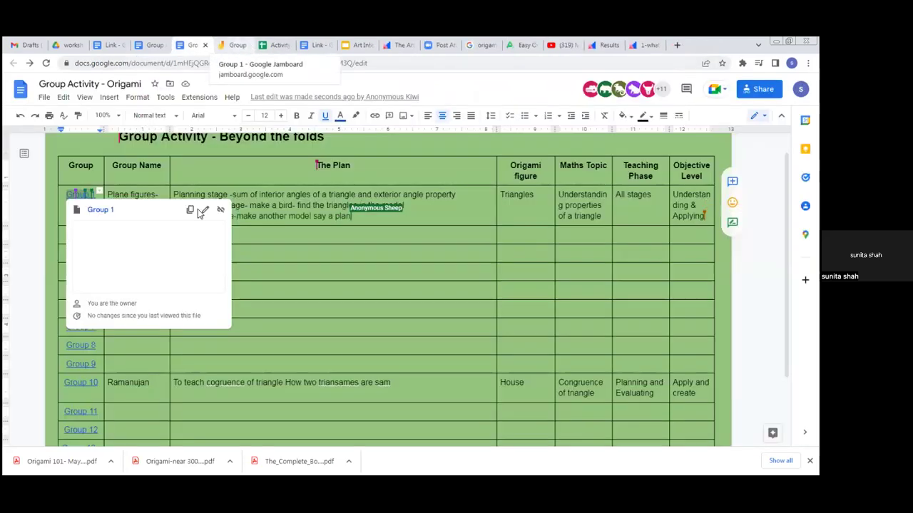
Open the Group 2 Jamboard from the group table to check it, and switch to the workshop2 folder in Google Drive.
{"action": "left_click", "coordinate": [243, 238]}
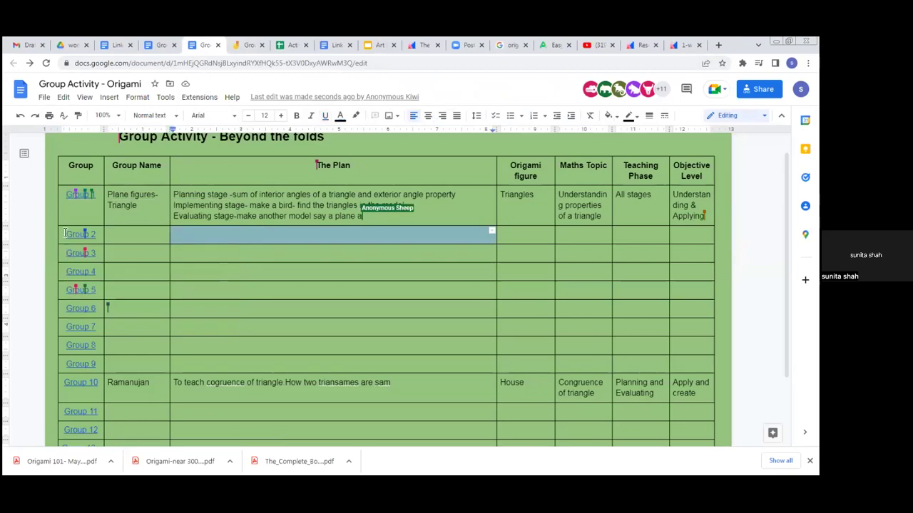
{"action": "left_click", "coordinate": [77, 234]}
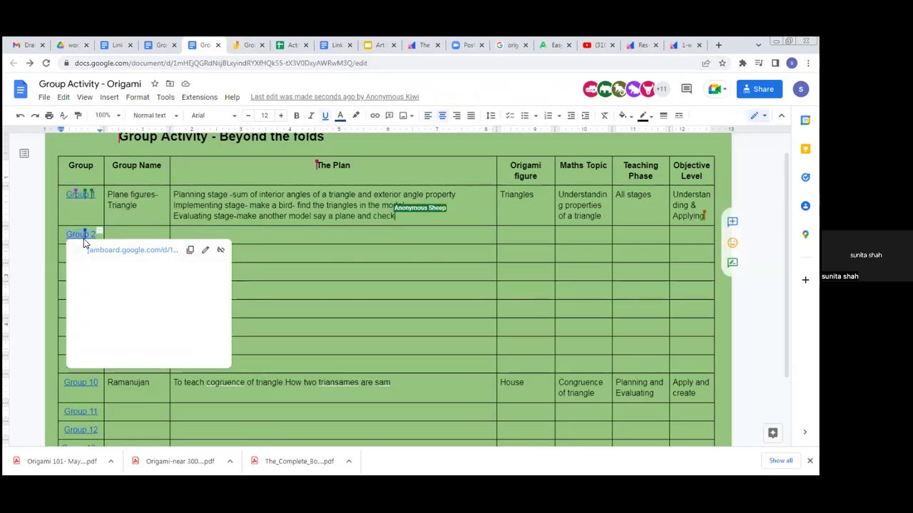
{"action": "left_click", "coordinate": [93, 254]}
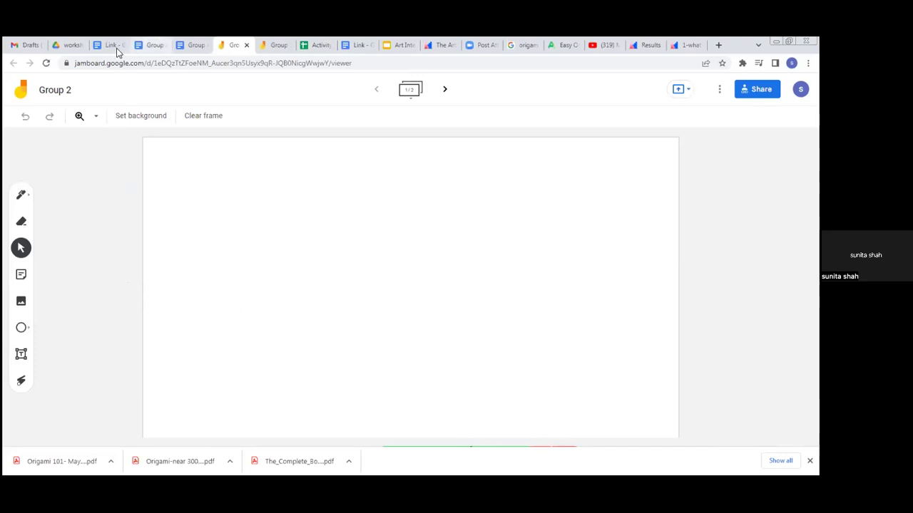
{"action": "left_click", "coordinate": [64, 47]}
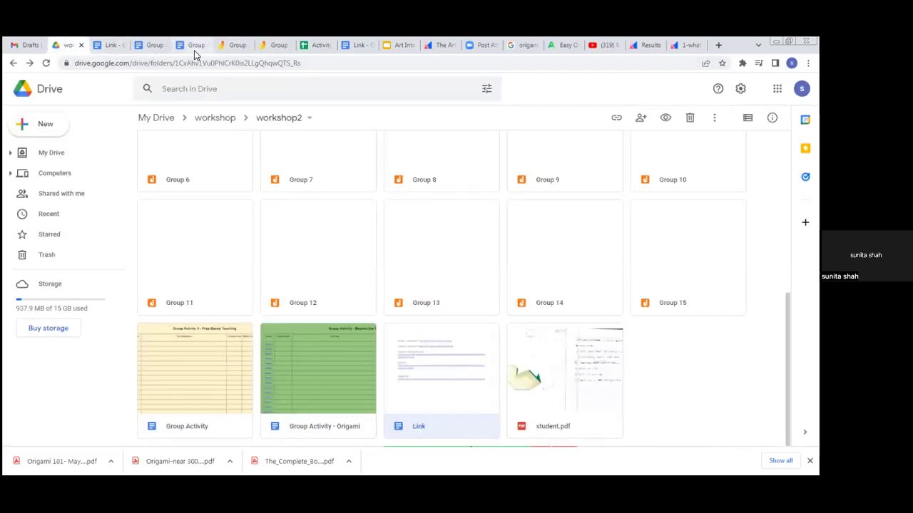
Return to the Group Activity - Origami document, open the Group 3 Jamboard from the table, view both its frames, and close it.
{"action": "left_click", "coordinate": [195, 48]}
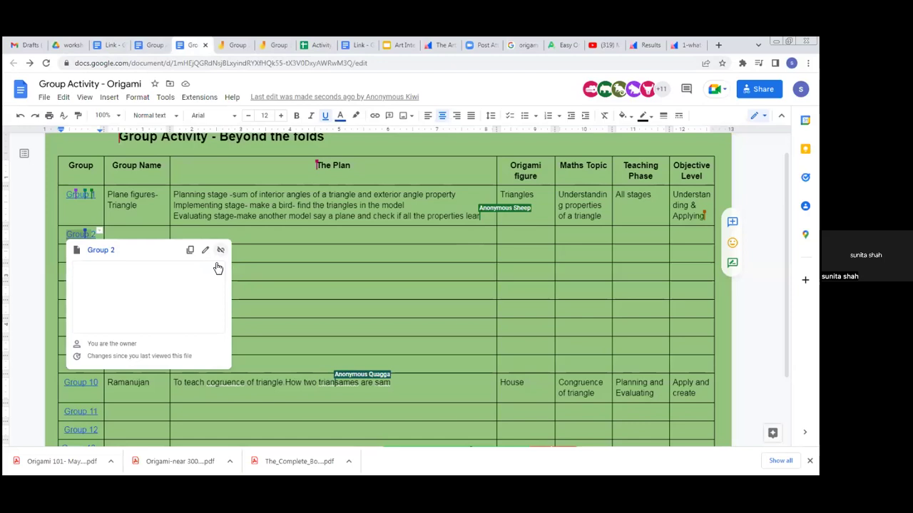
{"action": "left_click", "coordinate": [178, 308]}
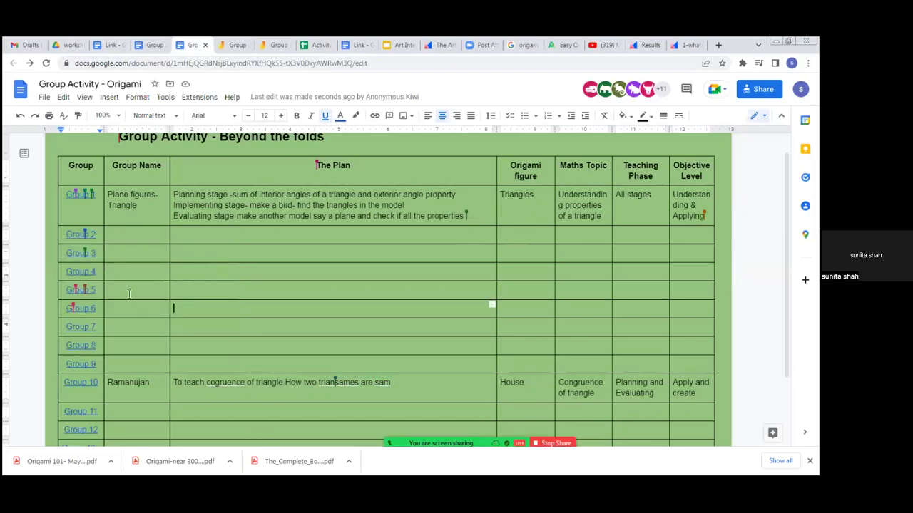
{"action": "left_click", "coordinate": [80, 261]}
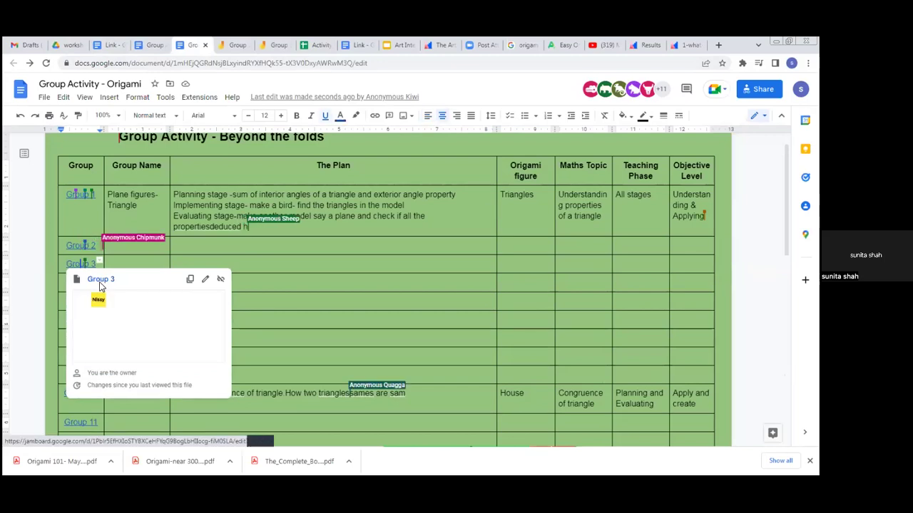
{"action": "left_click", "coordinate": [100, 279]}
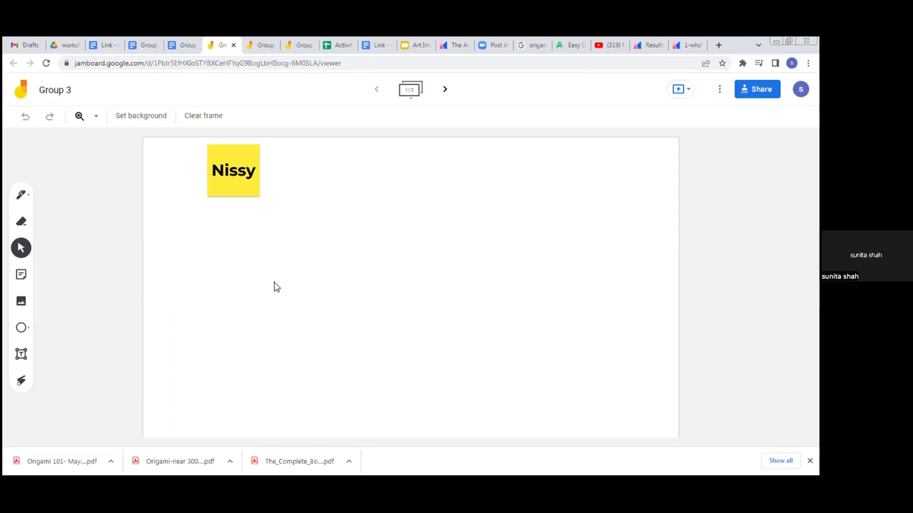
{"action": "left_click", "coordinate": [412, 94]}
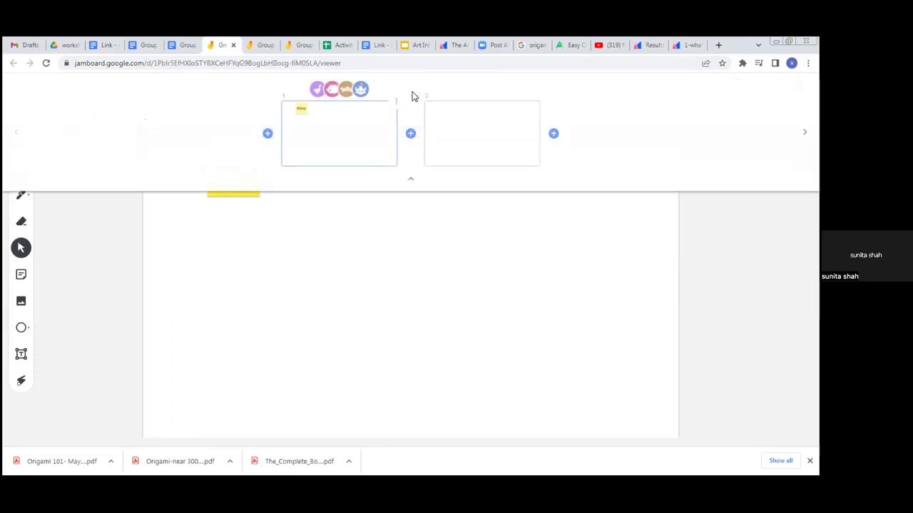
{"action": "left_click", "coordinate": [460, 125]}
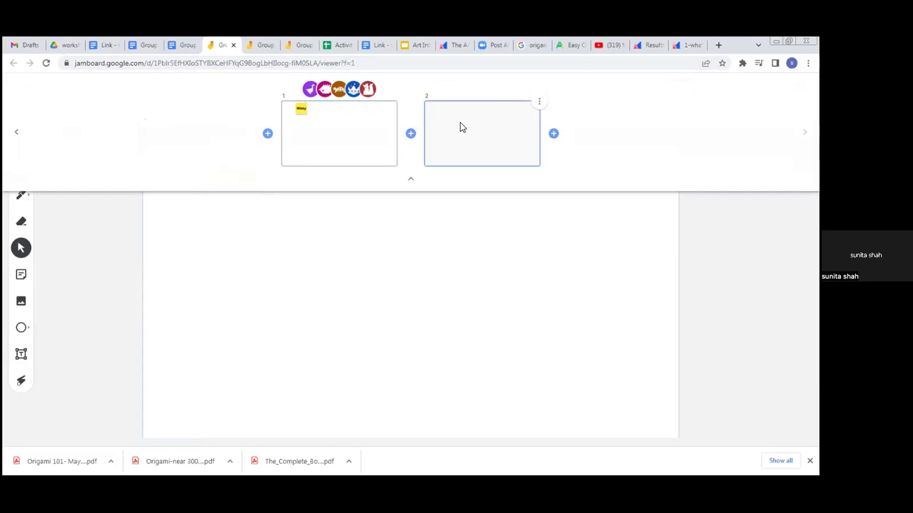
{"action": "left_click", "coordinate": [232, 45]}
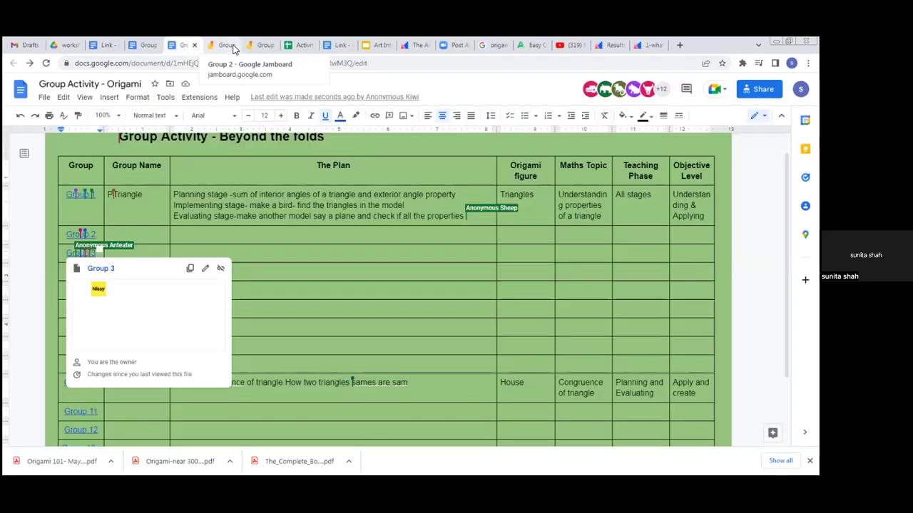
Close the Group 2 and Group 1 Jamboards that are still open.
{"action": "left_click", "coordinate": [226, 45]}
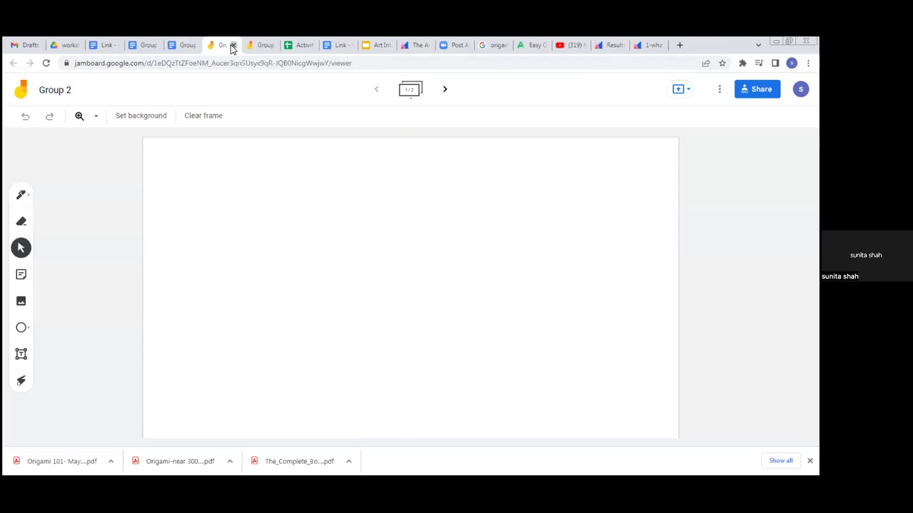
{"action": "left_click", "coordinate": [231, 45]}
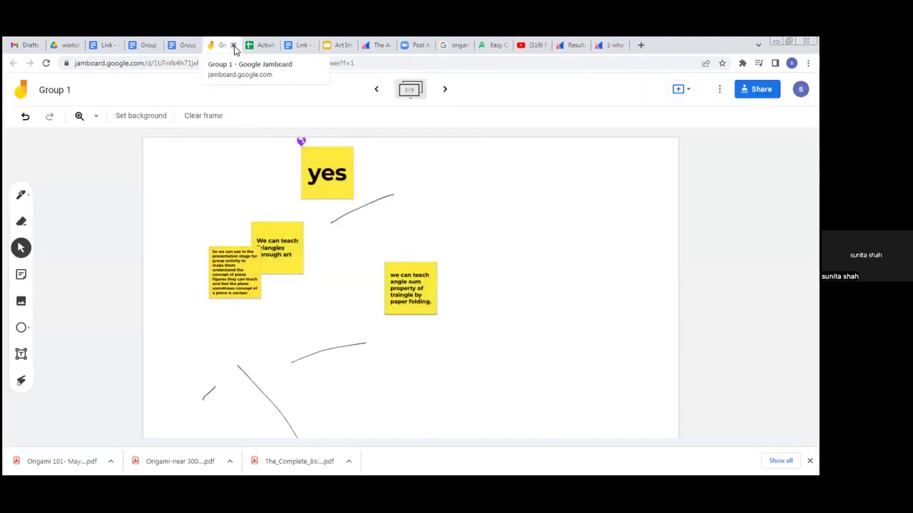
{"action": "left_click", "coordinate": [233, 45]}
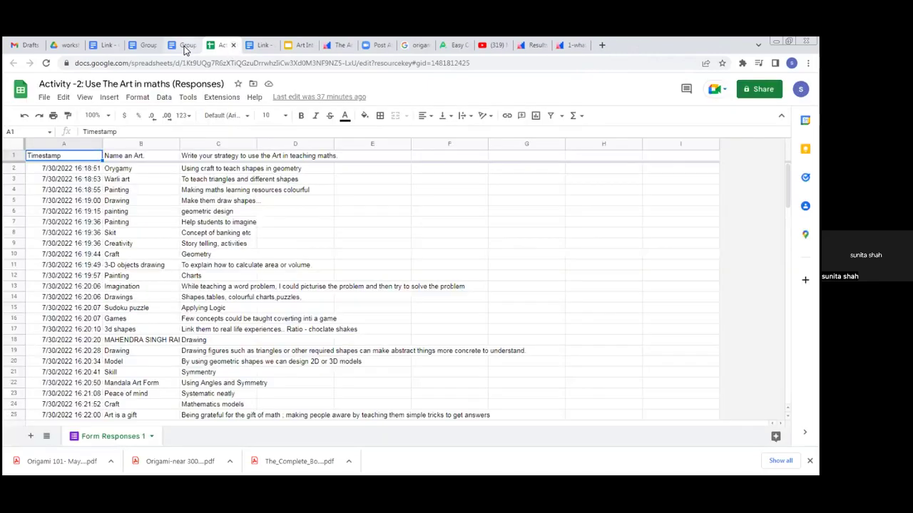
Go back to the Group Activity - Origami document and check which group rows in the table are being filled in.
{"action": "left_click", "coordinate": [184, 45]}
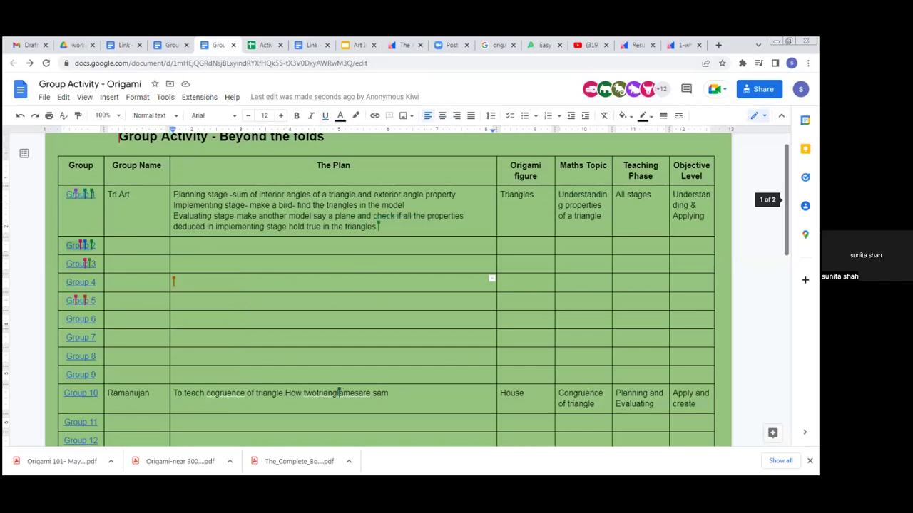
{"action": "scroll", "coordinate": [388, 289], "scroll_direction": "down", "scroll_amount": 3}
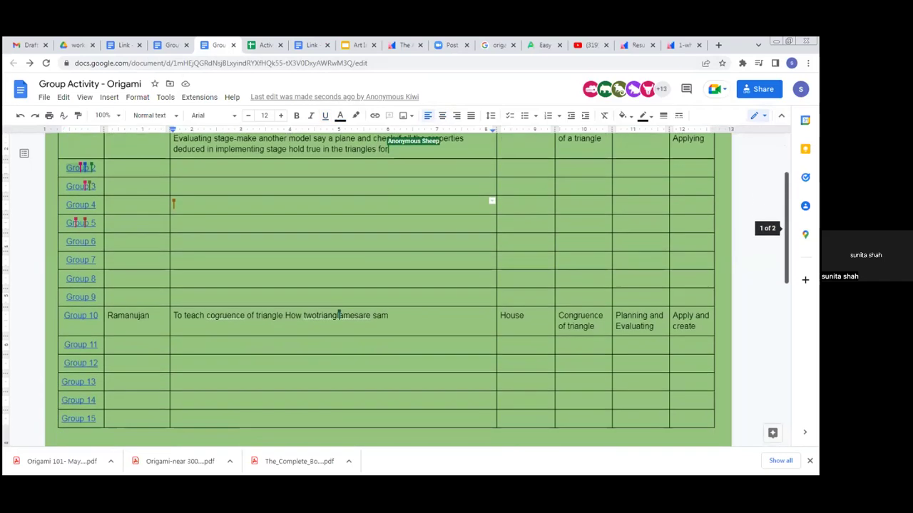
{"action": "scroll", "coordinate": [387, 289], "scroll_direction": "up", "scroll_amount": 2}
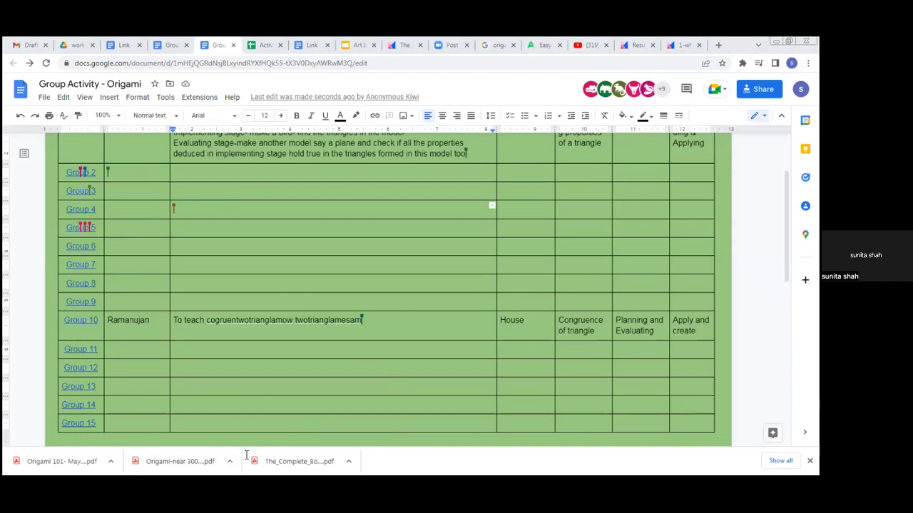
{"action": "left_click", "coordinate": [295, 400]}
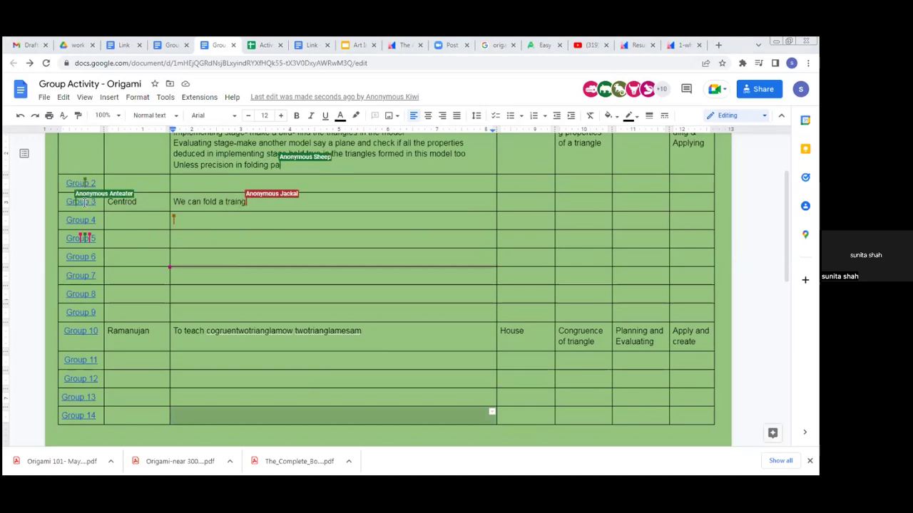
Reopen the Group 3 Jamboard from the table, read the sticky notes on both frames, and close it.
{"action": "left_click", "coordinate": [82, 203]}
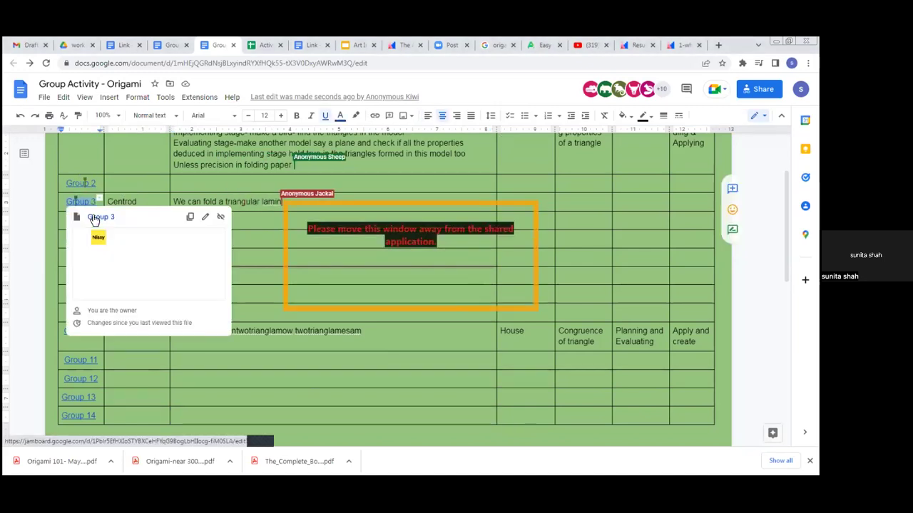
{"action": "left_click", "coordinate": [93, 218]}
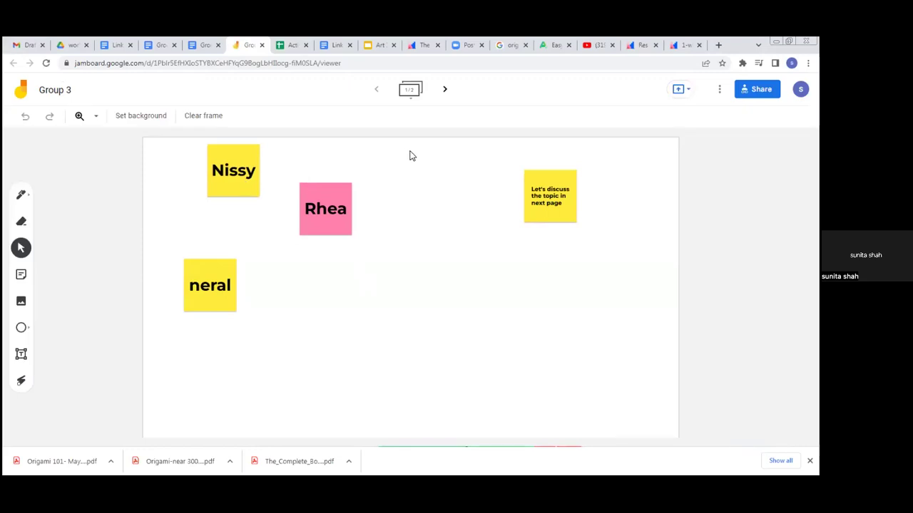
{"action": "left_click", "coordinate": [411, 92]}
{"action": "left_click", "coordinate": [455, 136]}
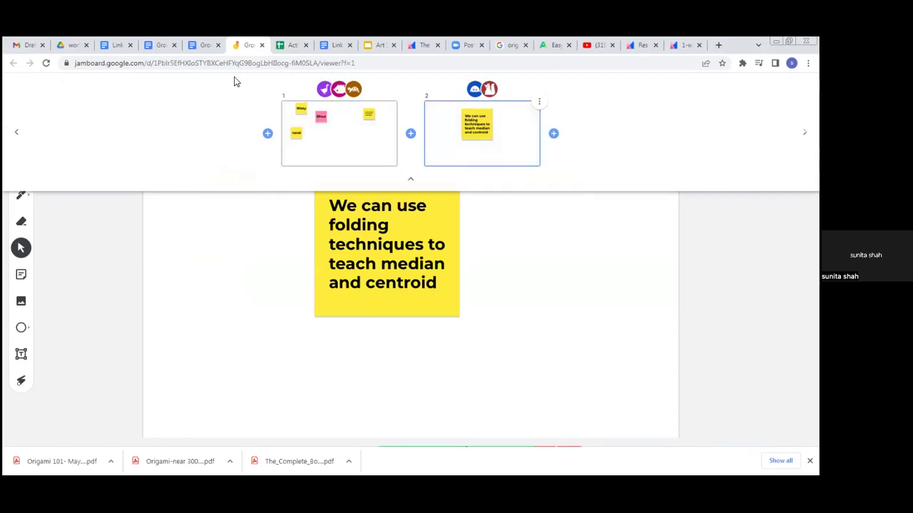
{"action": "left_click", "coordinate": [261, 46]}
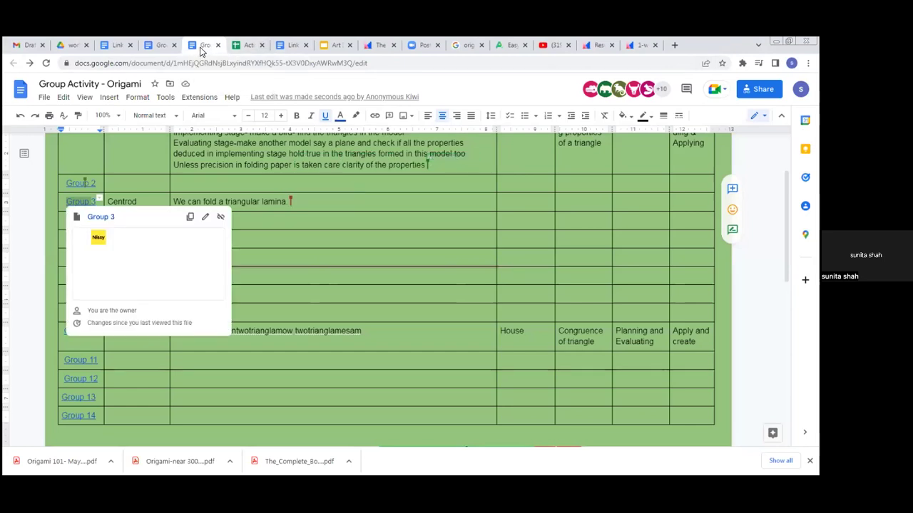
Review the groups' progress on their plans in the Beyond the folds table, from Group 1 through Group 15.
{"action": "scroll", "coordinate": [258, 163], "scroll_direction": "up", "scroll_amount": 1}
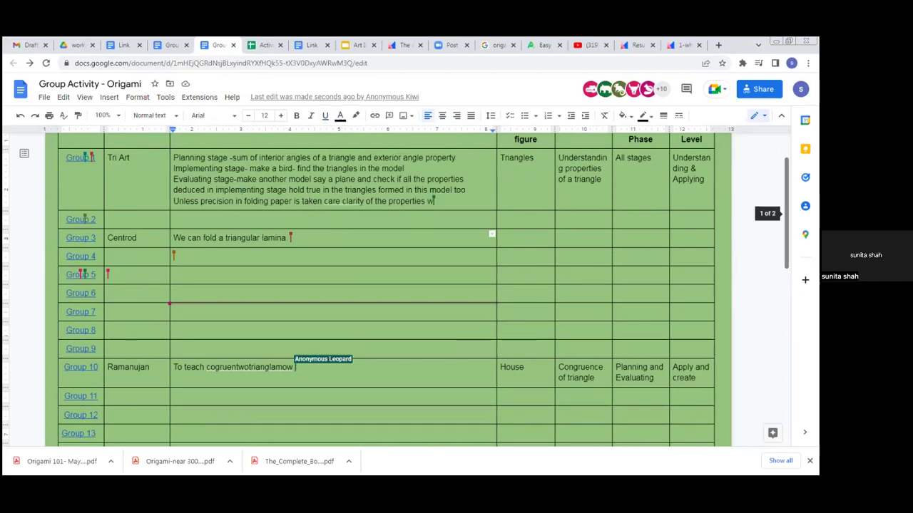
{"action": "scroll", "coordinate": [385, 285], "scroll_direction": "down", "scroll_amount": 3}
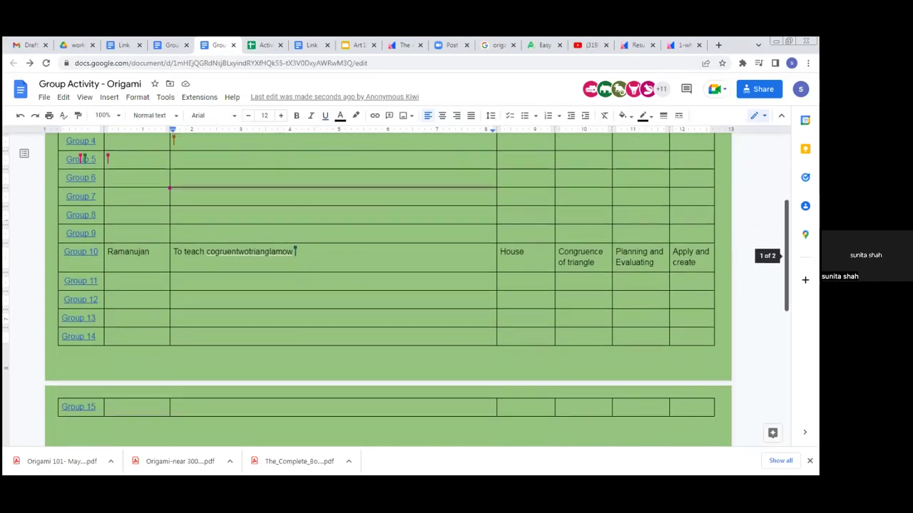
{"action": "scroll", "coordinate": [391, 291], "scroll_direction": "up", "scroll_amount": 3}
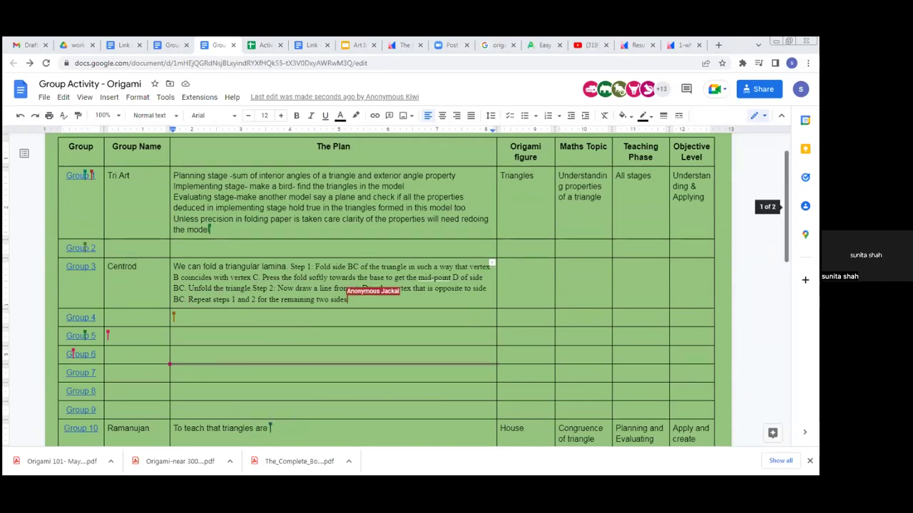
{"action": "scroll", "coordinate": [395, 290], "scroll_direction": "down", "scroll_amount": 2}
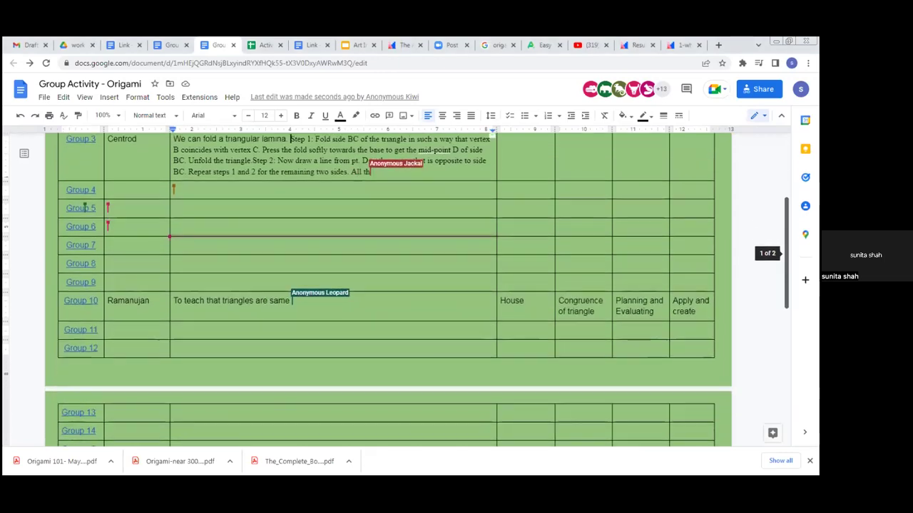